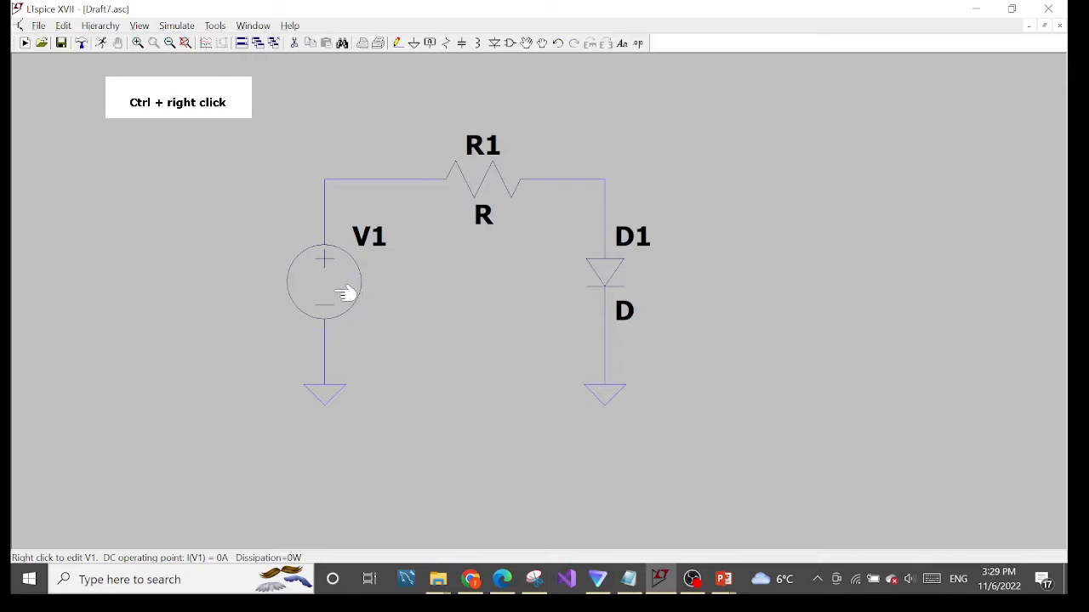
Open the component attributes of voltage source V1 and examine its Value entry.
right_click(346, 289, "ctrl")
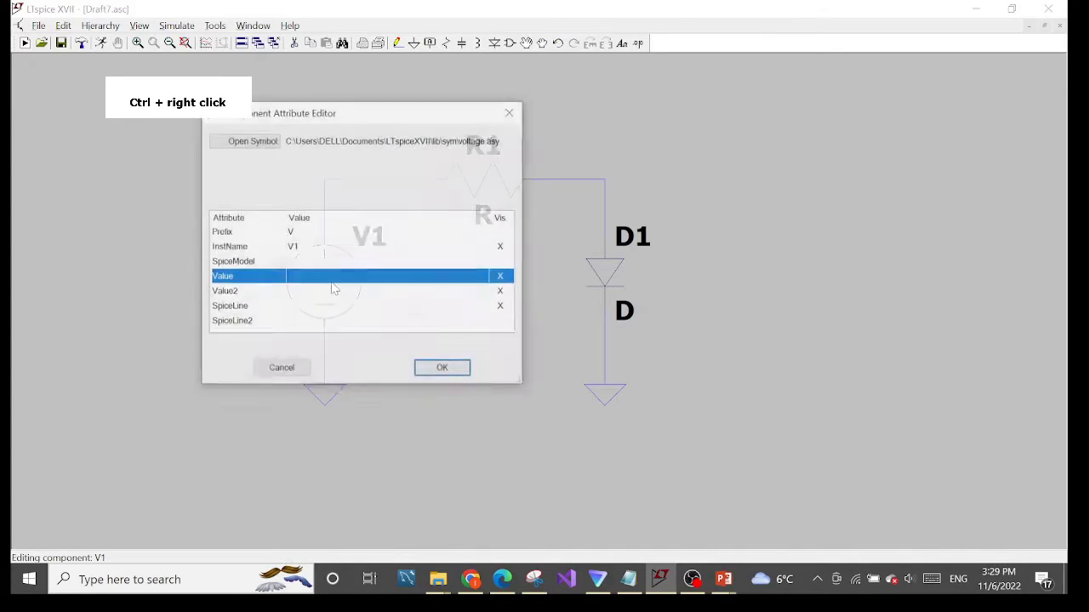
left_click_drag(379, 119, 546, 119)
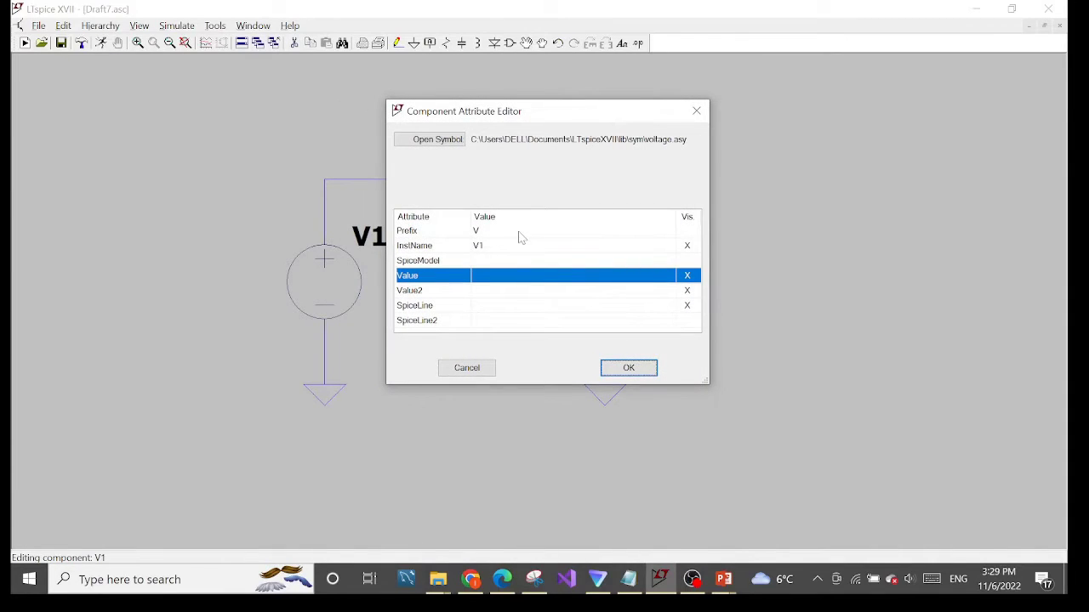
left_click(498, 279)
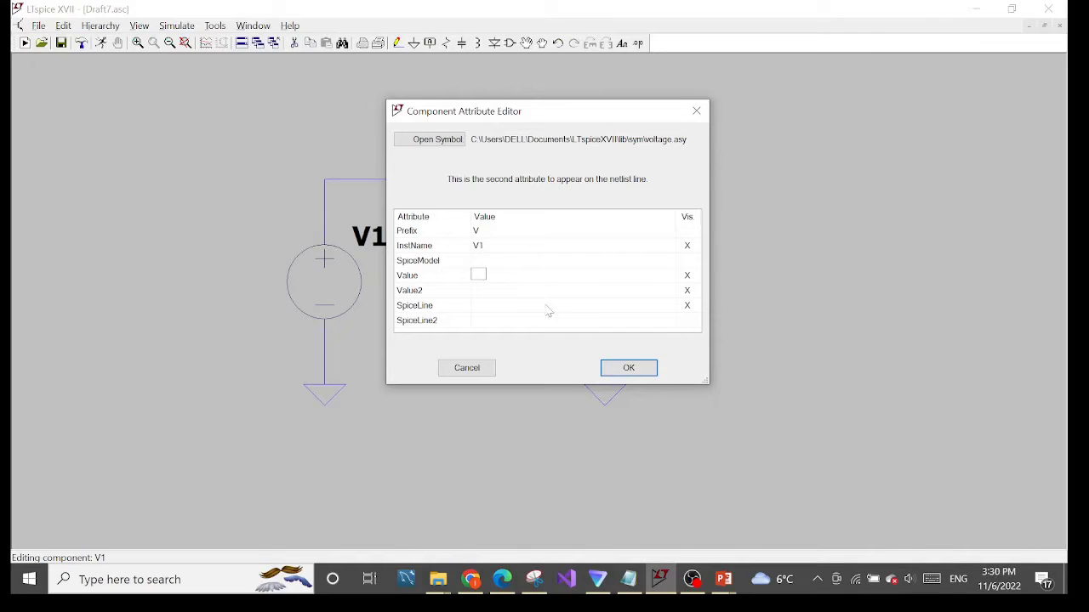
left_click(617, 369)
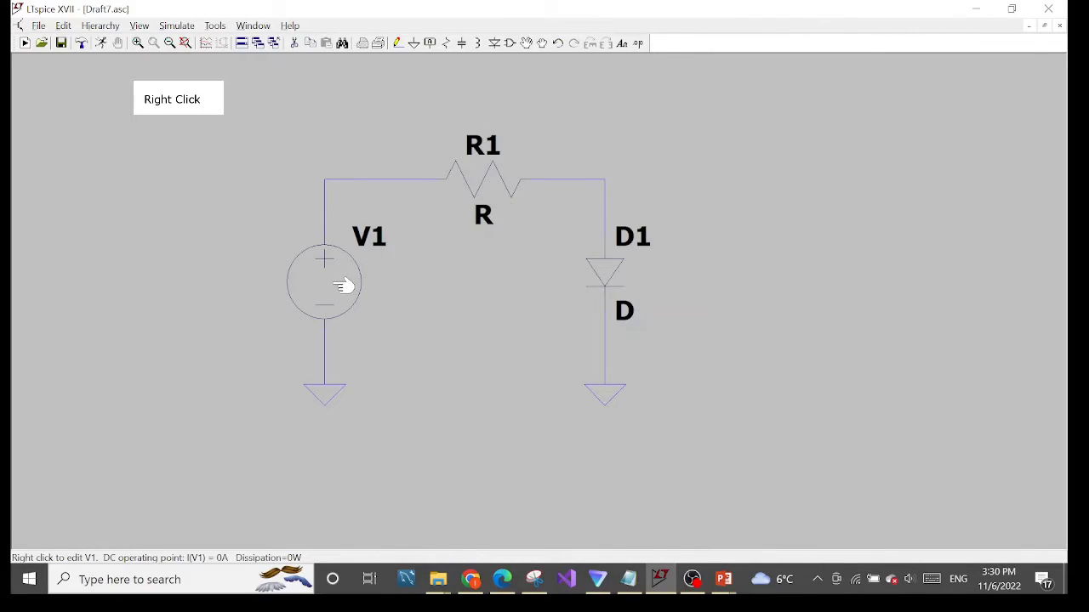
Make voltage source V1 a SINE source with a DC offset of 0, an amplitude of 2 V and a frequency of 1k.
right_click(344, 287)
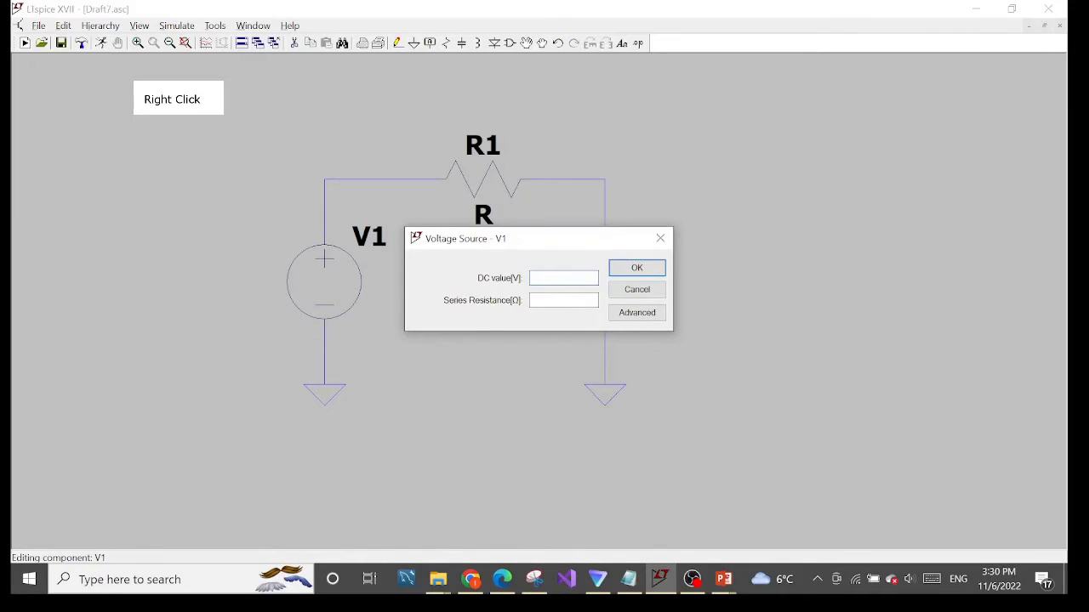
left_click(636, 313)
left_click_drag(559, 119, 419, 110)
left_click(355, 166)
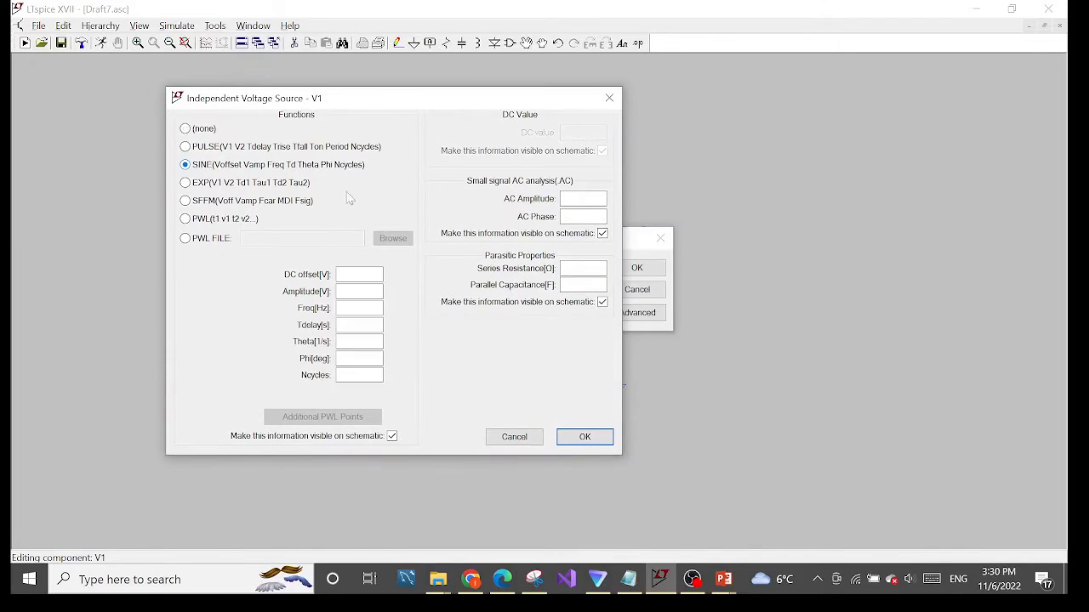
type("0")
left_click(583, 436)
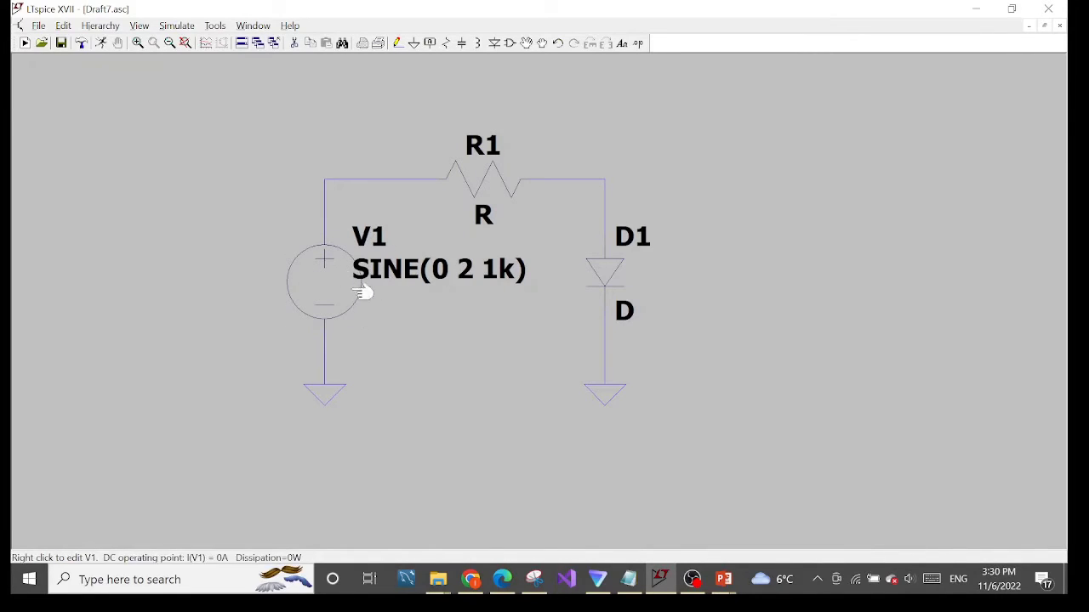
Set the resistance of resistor R1 to 1k.
right_click(499, 174)
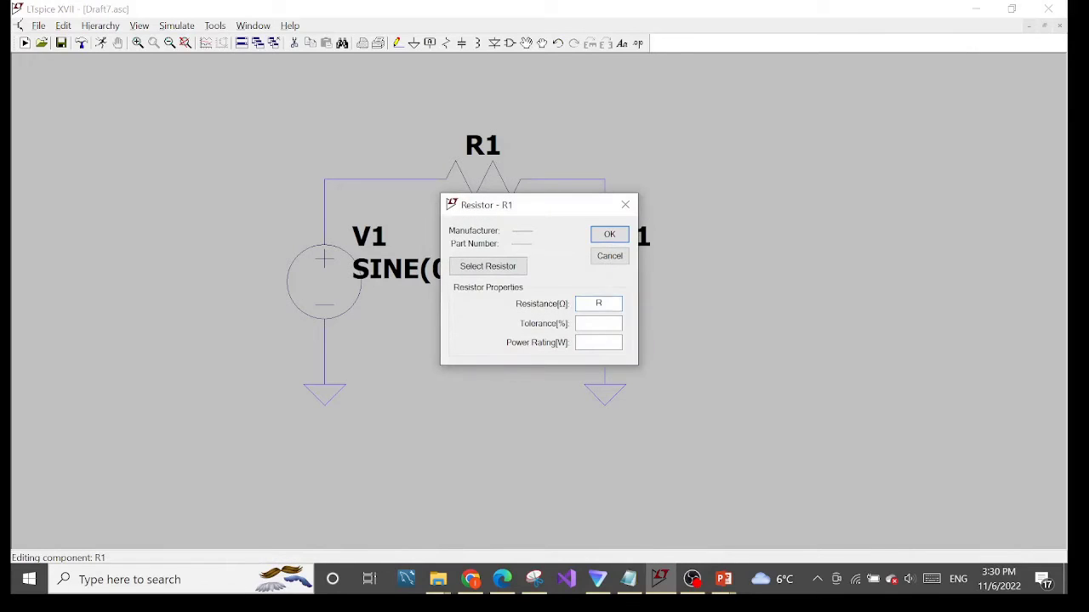
type("1k")
key("Return")
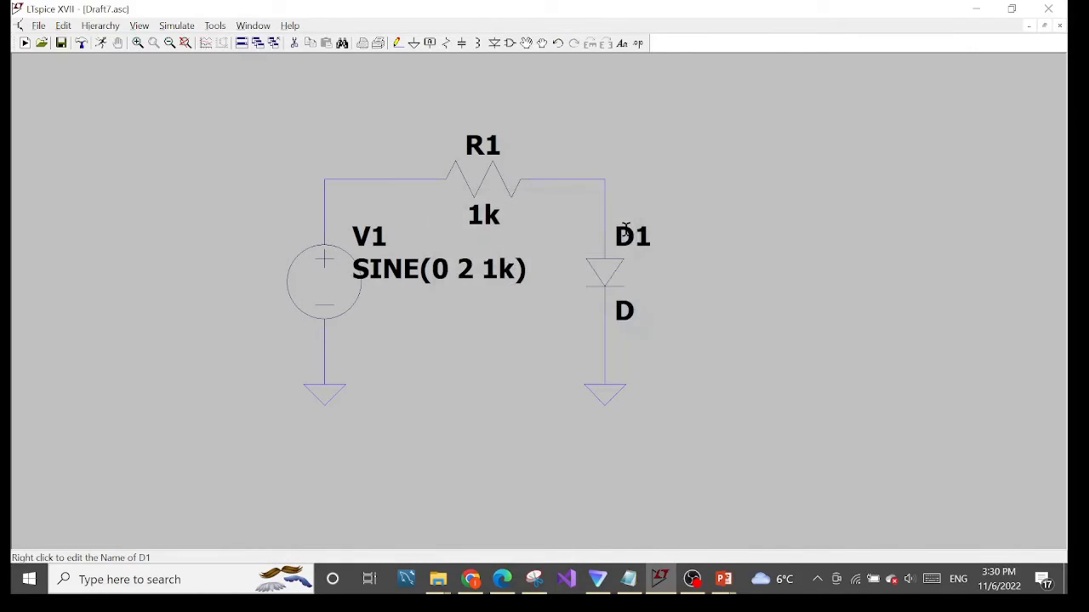
Open the component attributes of resistor R1 and examine its Value entry.
right_click(486, 176, "ctrl")
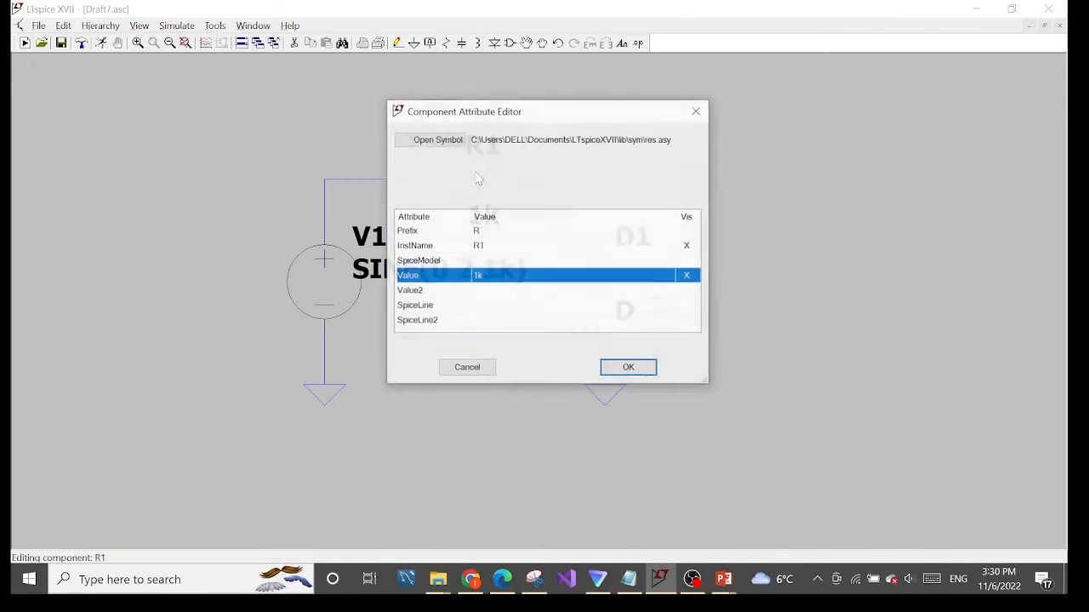
left_click(479, 275)
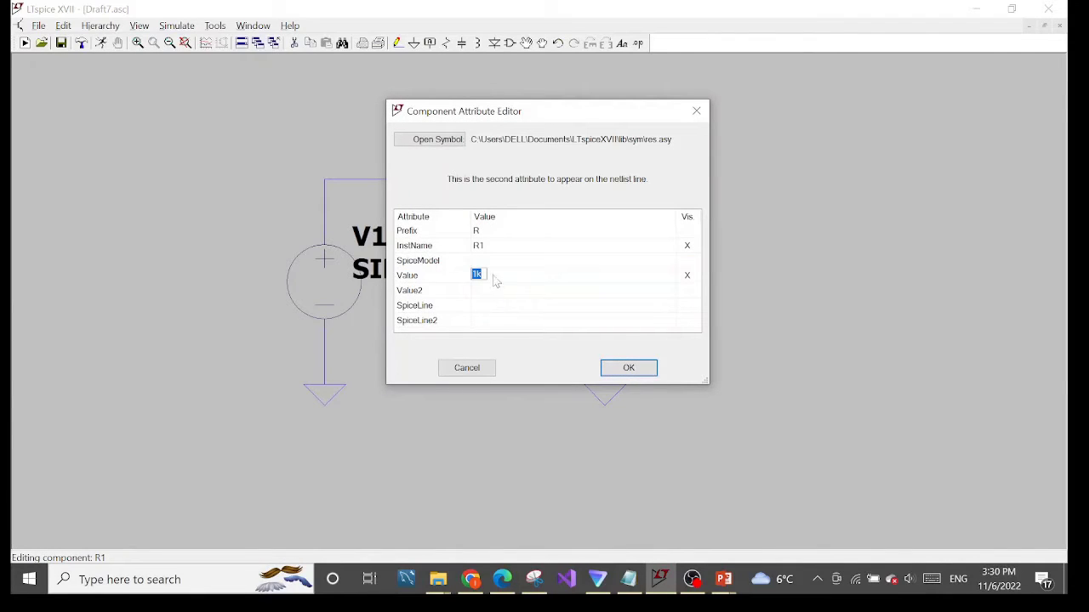
left_click(620, 373)
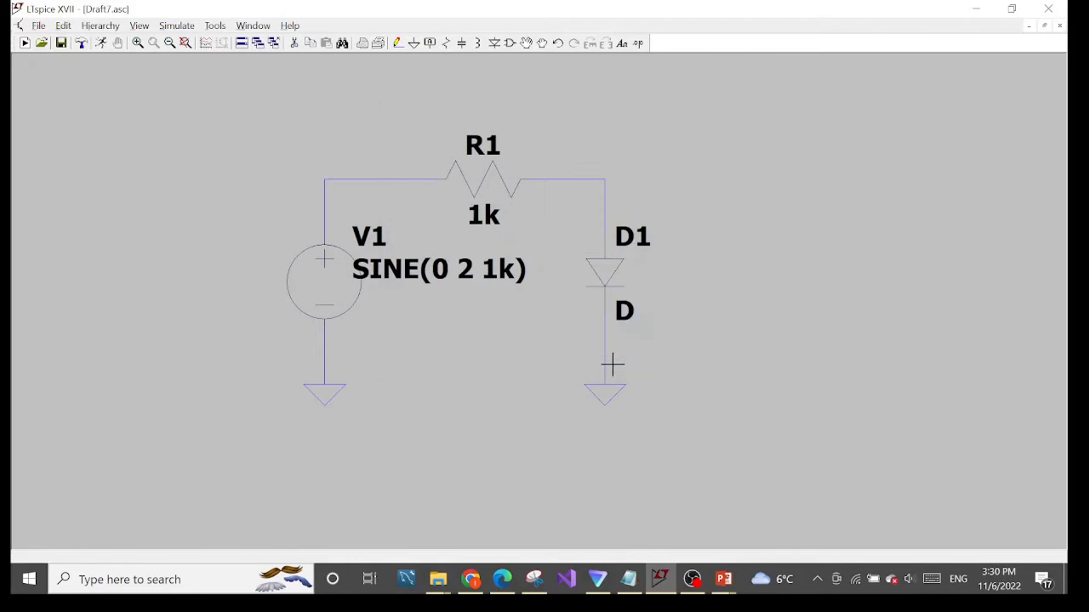
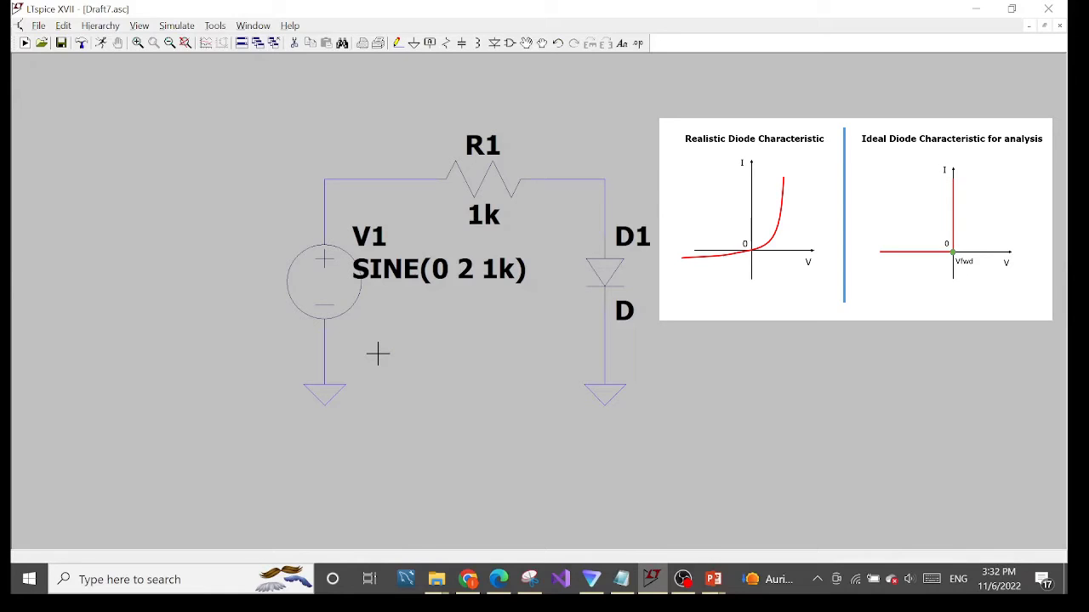
right_click(175, 132)
mouse_move(217, 196)
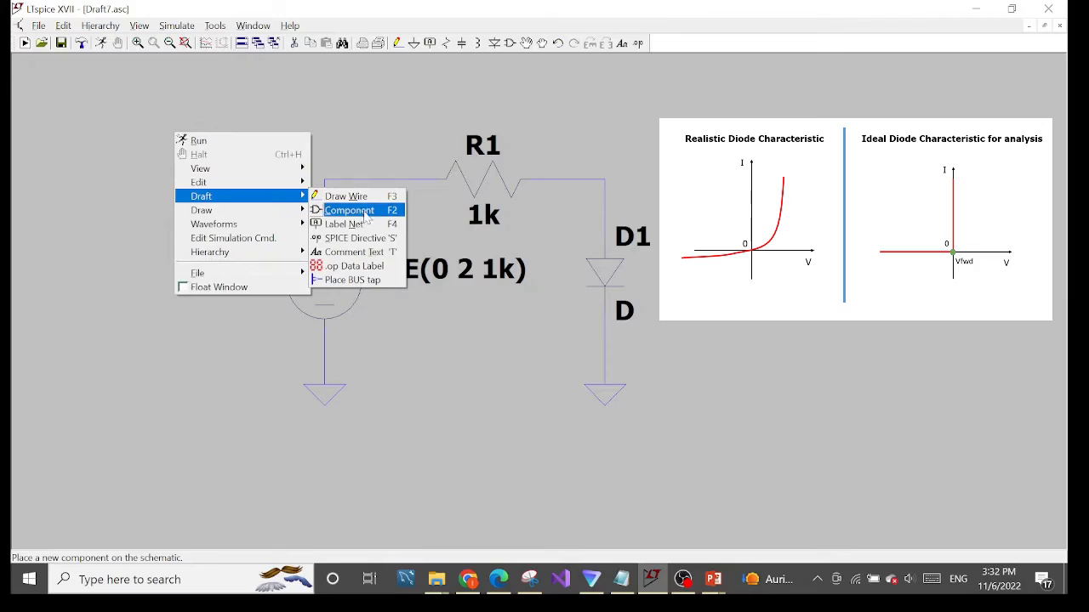
left_click(360, 238)
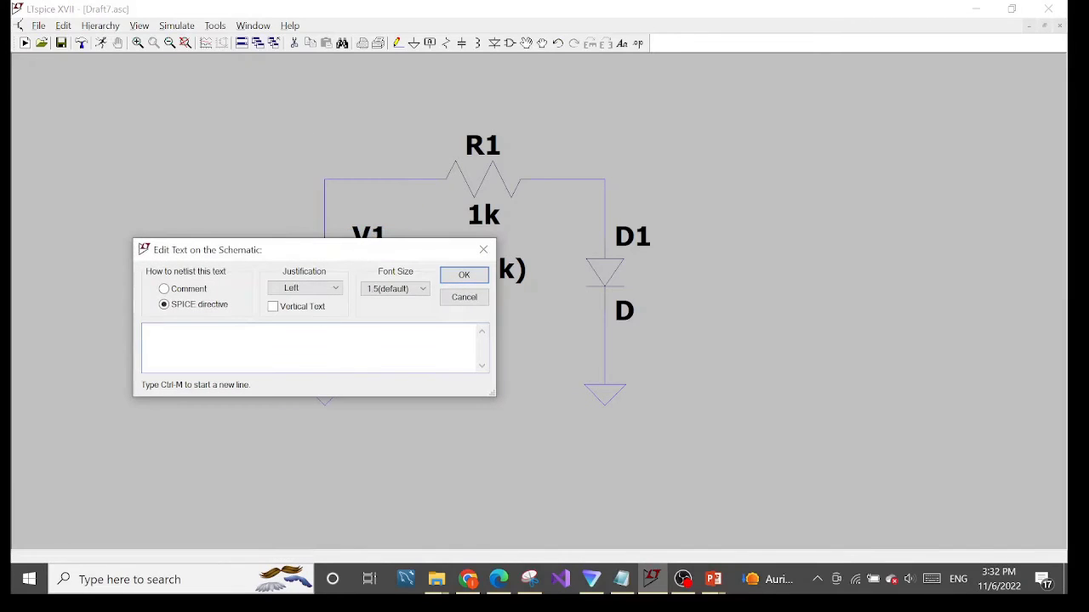
type(".model")
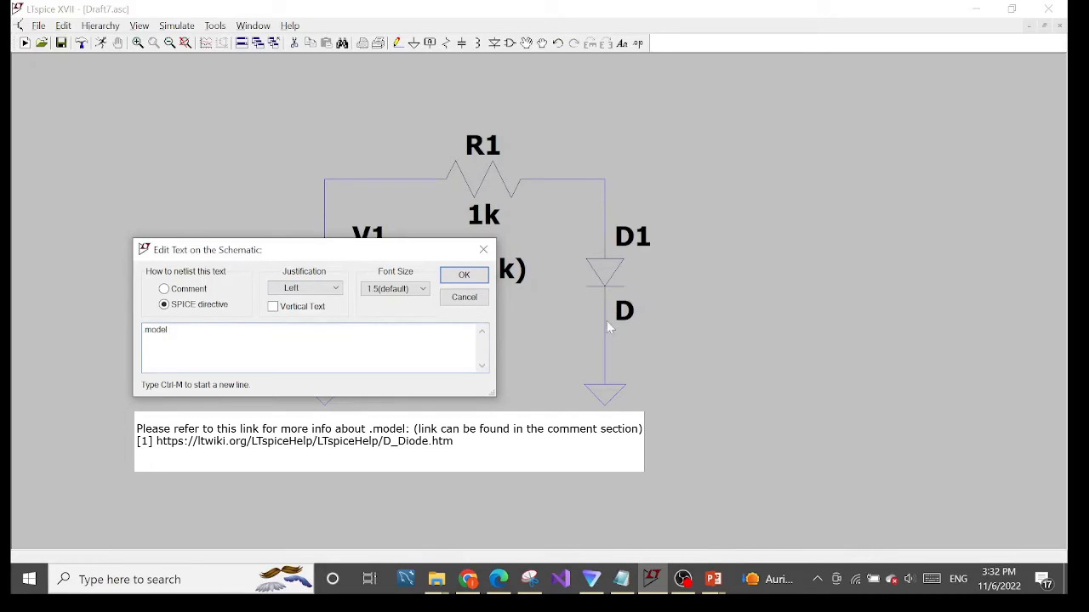
left_click(468, 297)
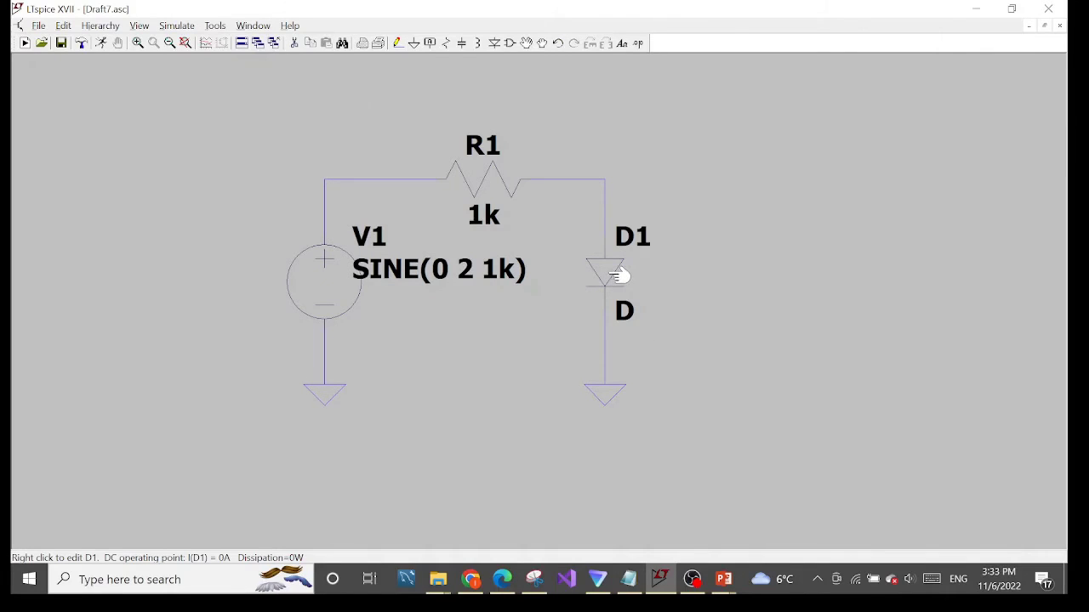
Set the Value attribute of diode D1 to DiodeValue.
right_click(619, 278)
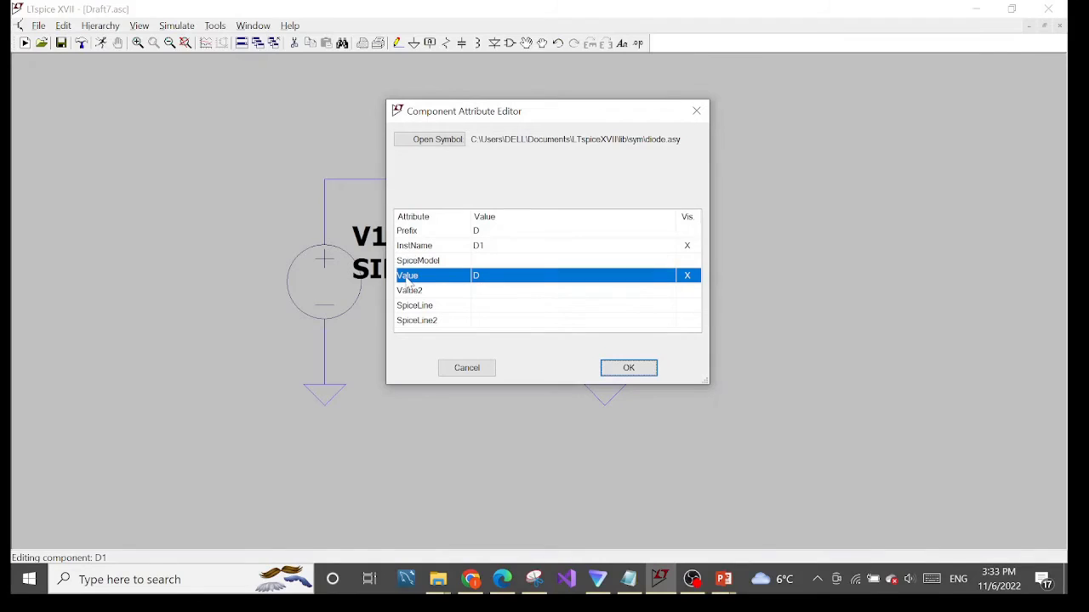
left_click(481, 282)
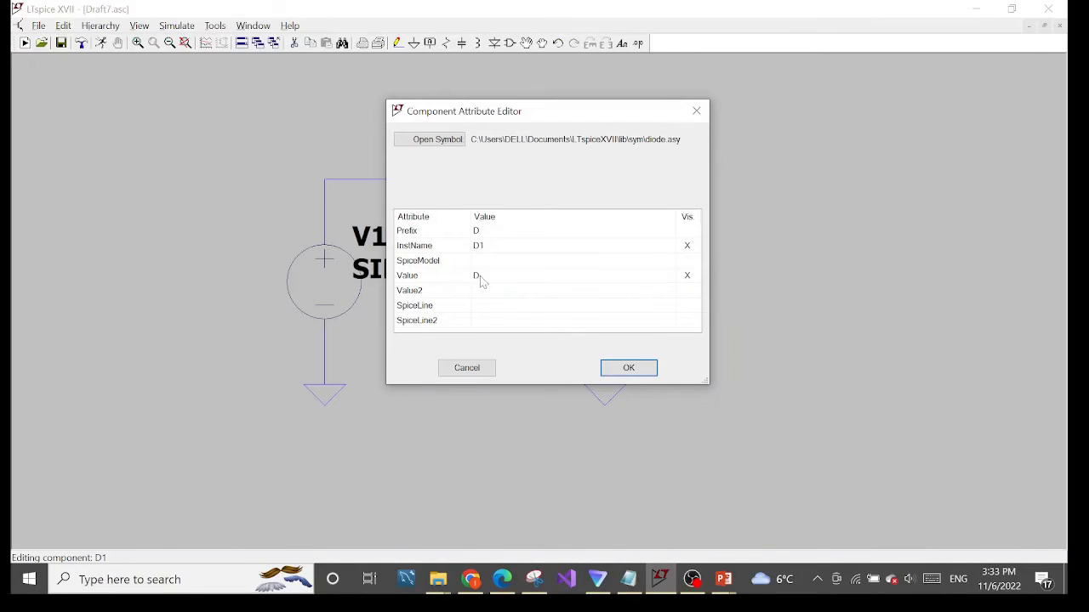
double_click(482, 283)
key("BackSpace")
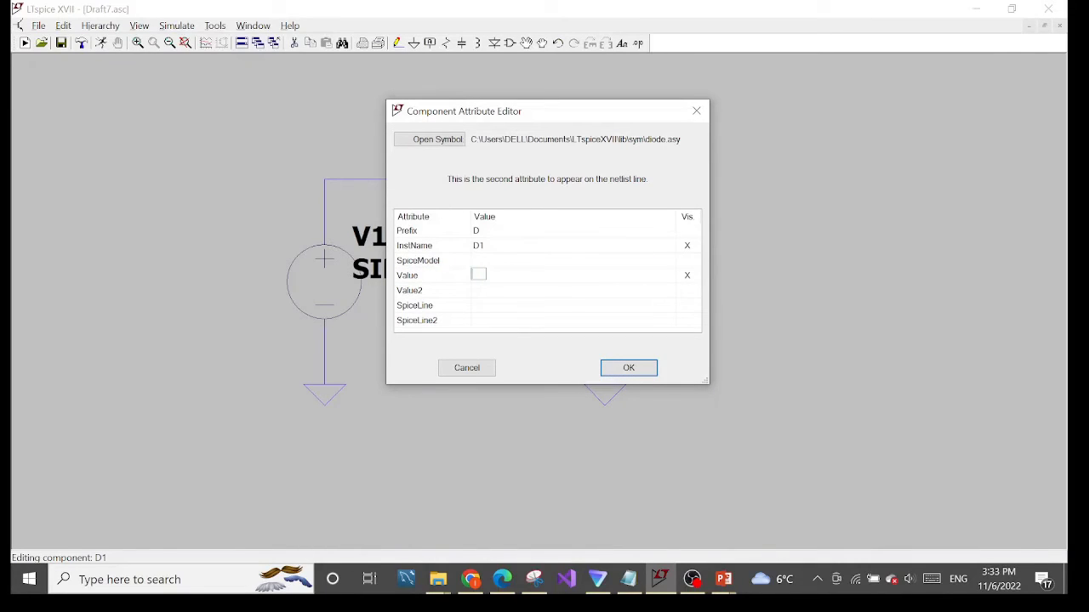
type("DiodeValue")
left_click(628, 367)
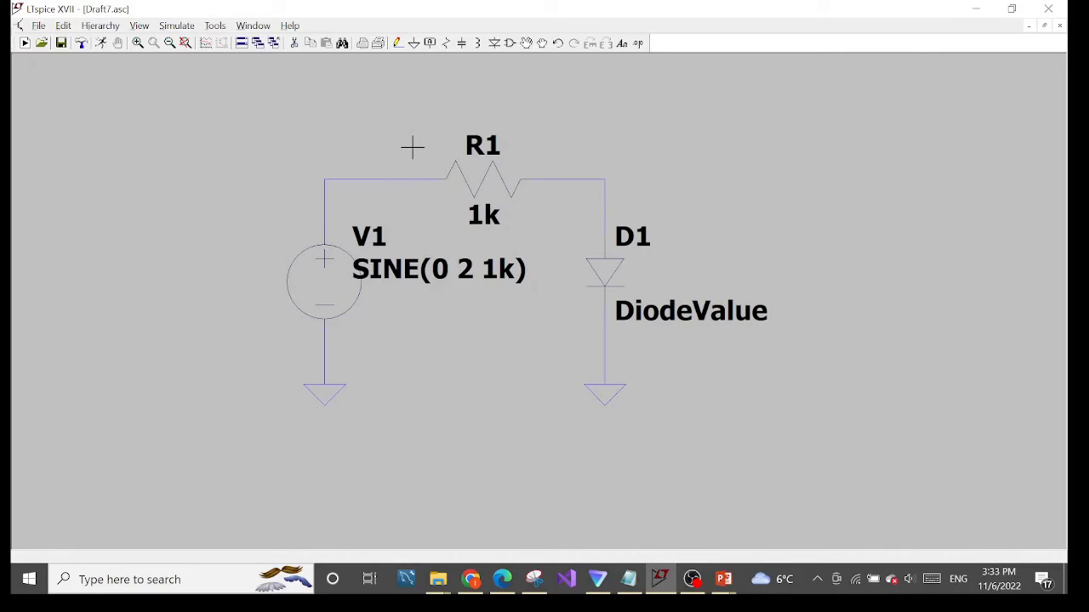
Begin a new SPICE directive reading ".model DiodeValude D()" for the diode.
left_click(638, 43)
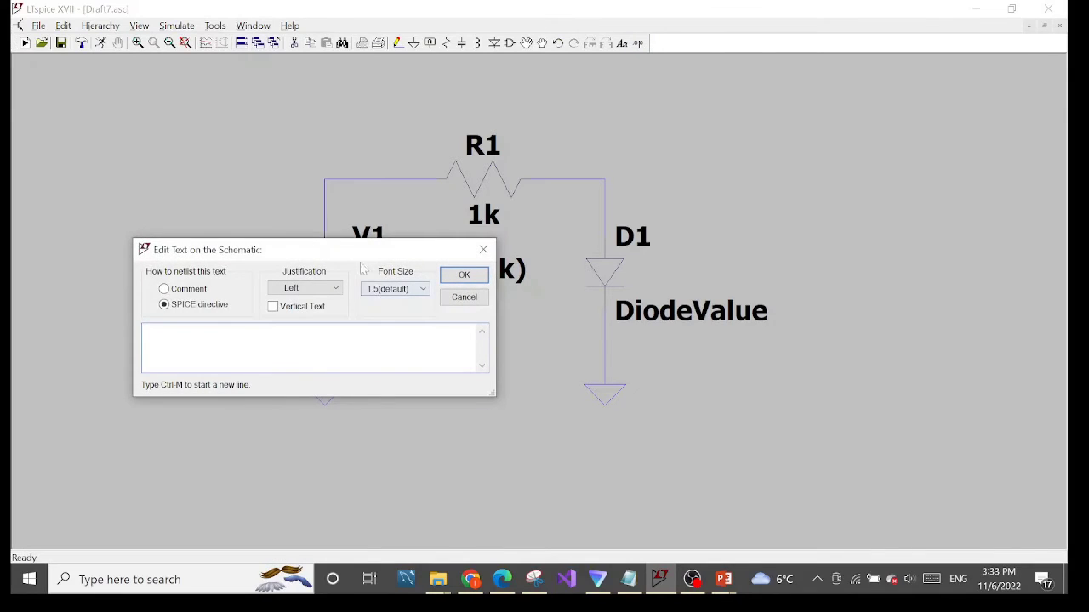
left_click_drag(357, 247, 348, 198)
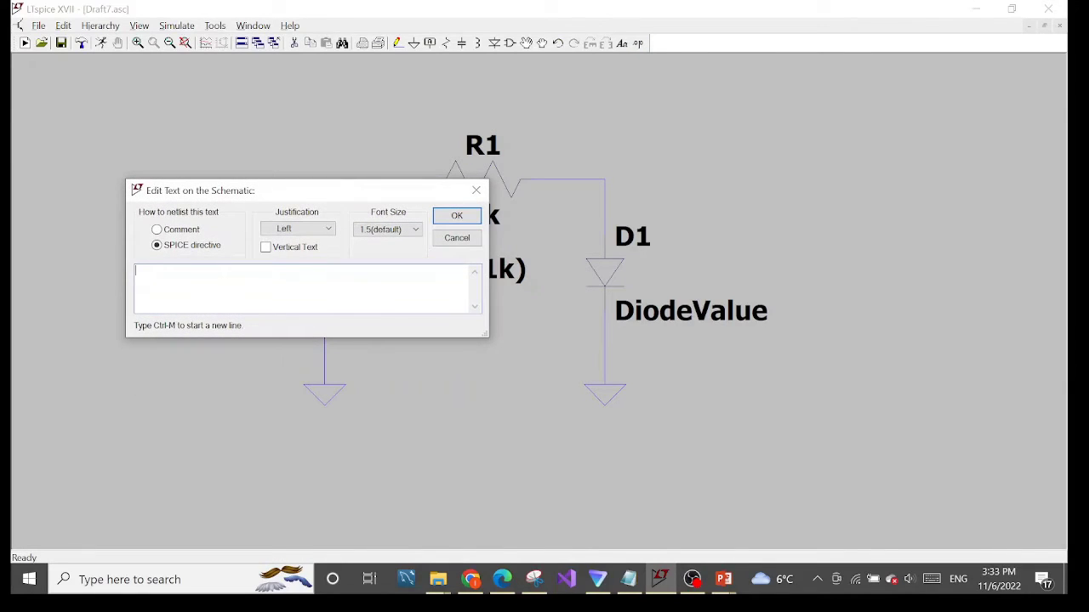
type("model")
type("DiodevVa")
key("BackSpace")
type("alude D")
key("shift+Left")
type("()")
Fill the model directive's parentheses with "Ron = 0, Vfwd=0" and place the directive below the circuit.
left_click(221, 271)
type("R")
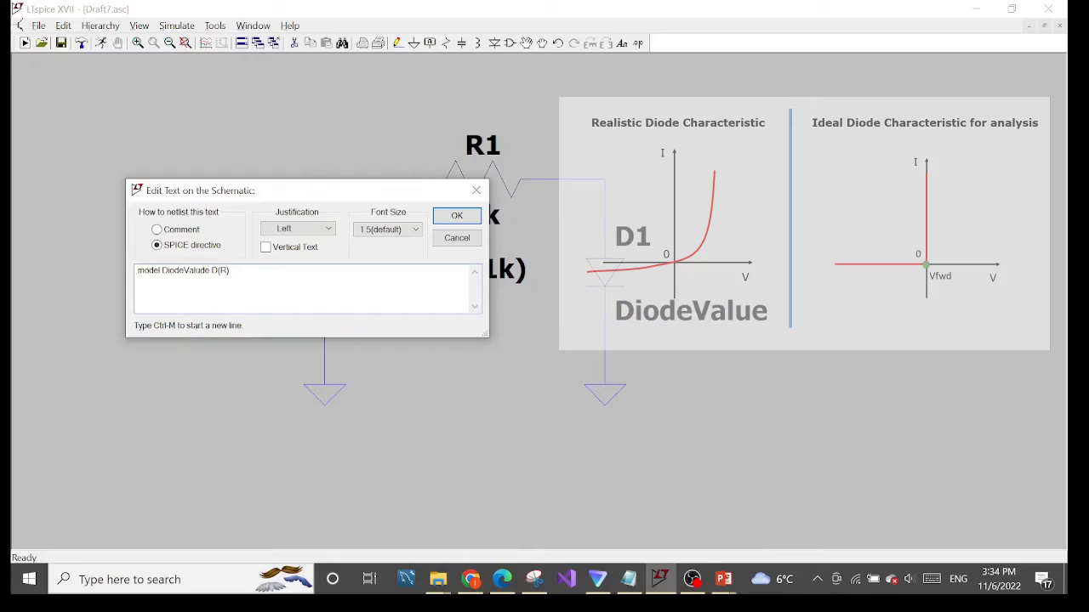
type("on = 0,")
type("Vfwd=0")
left_click(457, 217)
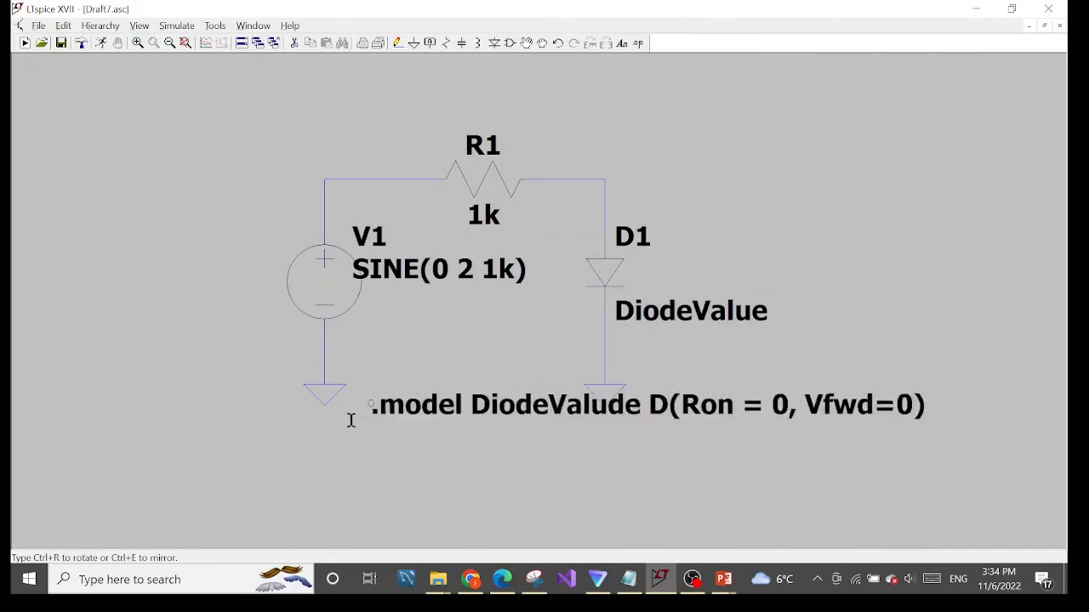
left_click(193, 451)
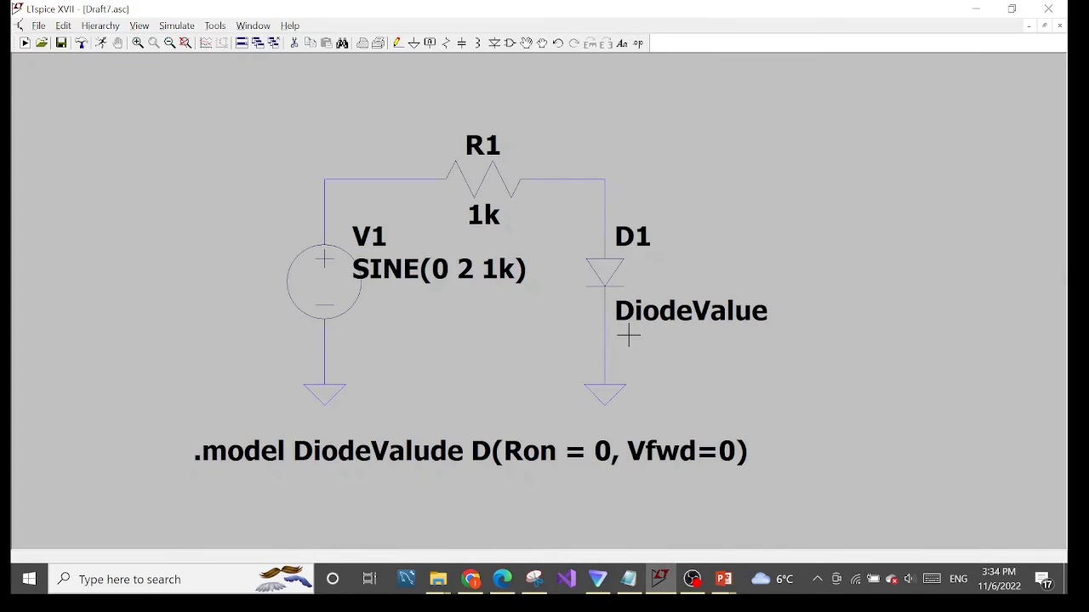
Run the simulation as a transient analysis with a stop time of 5m.
left_click(176, 26)
left_click(179, 40)
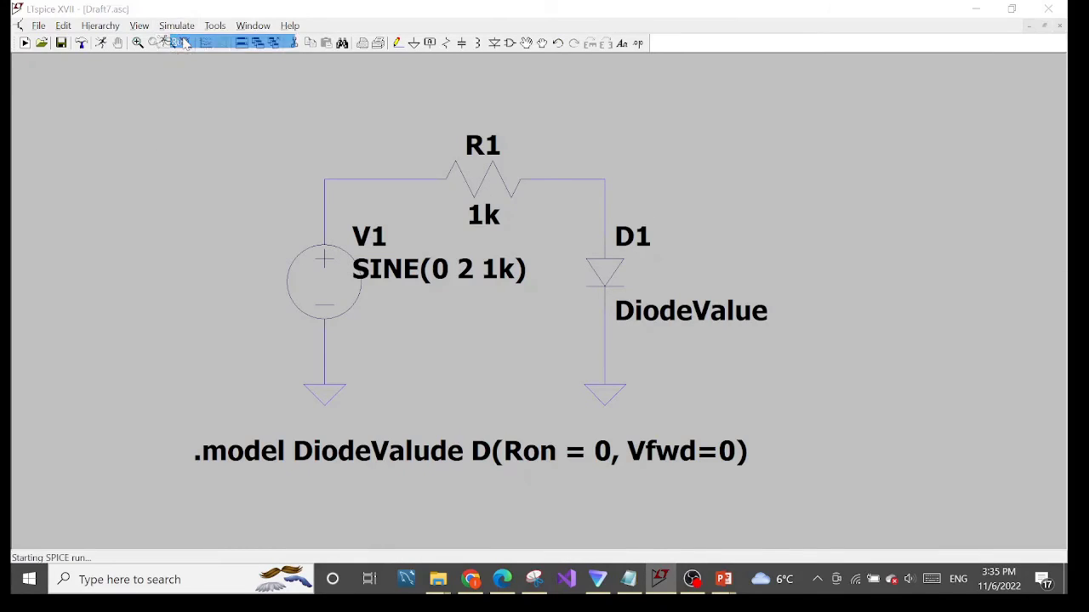
left_click_drag(588, 142, 441, 309)
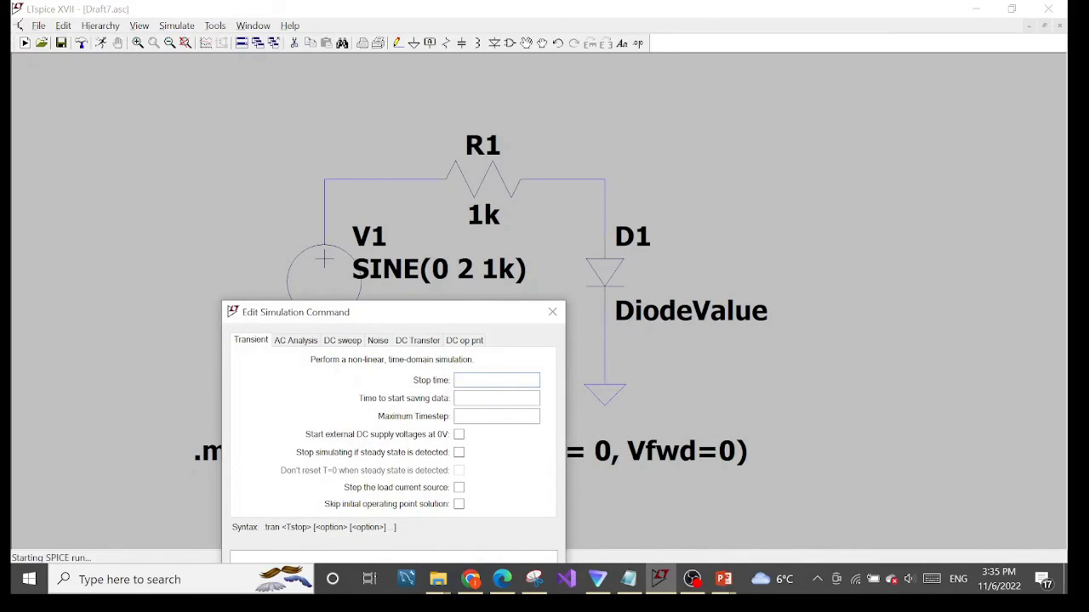
type("5m")
left_click_drag(461, 314, 452, 258)
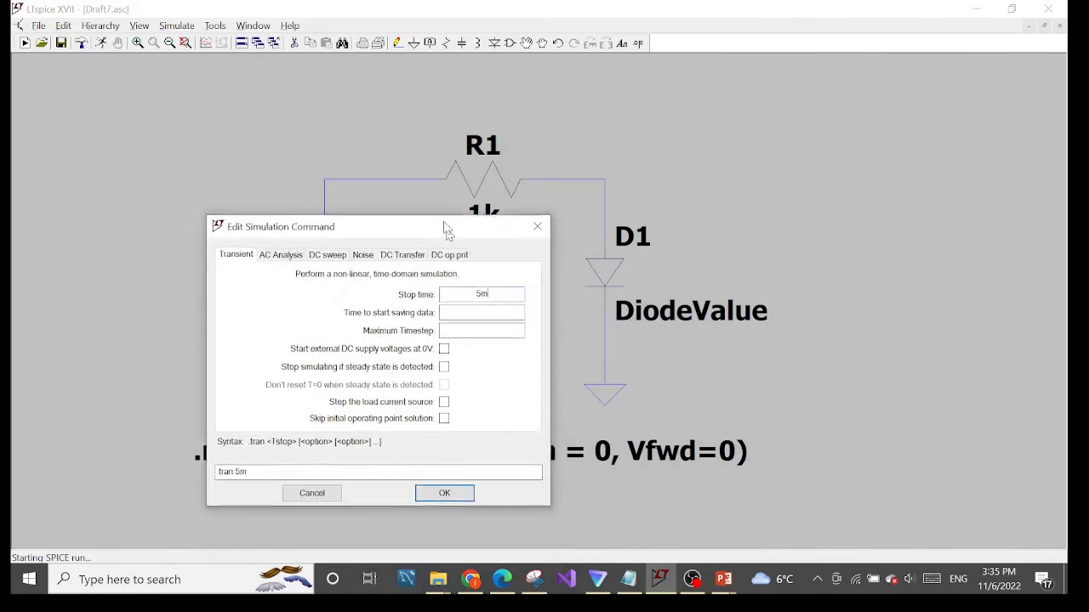
left_click(445, 451)
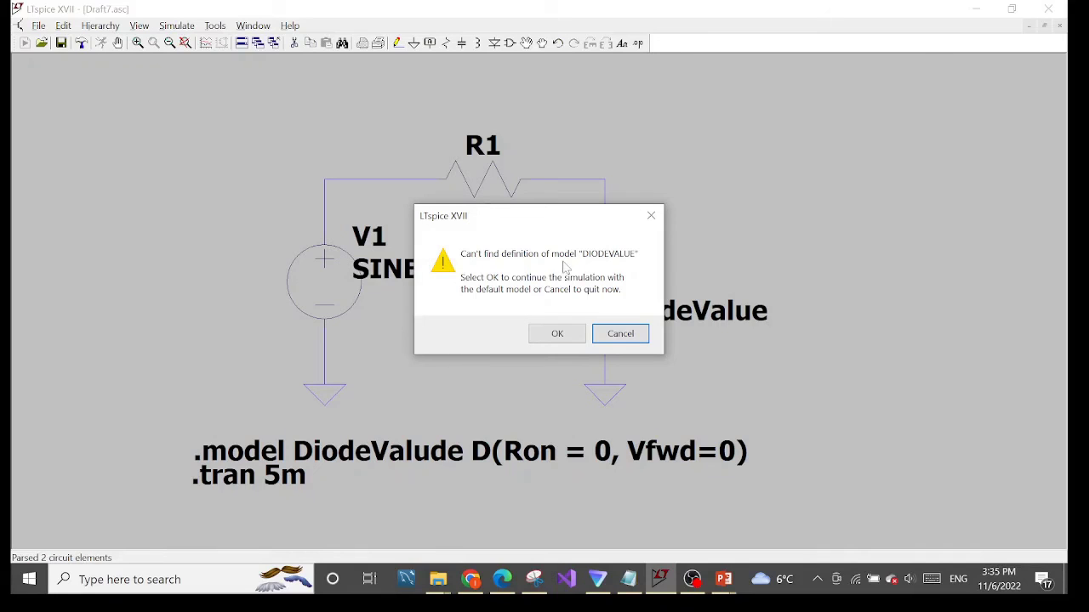
Continue the run with the default diode model, close its error log and waveform window, and return to the maximized schematic.
left_click_drag(548, 228, 418, 241)
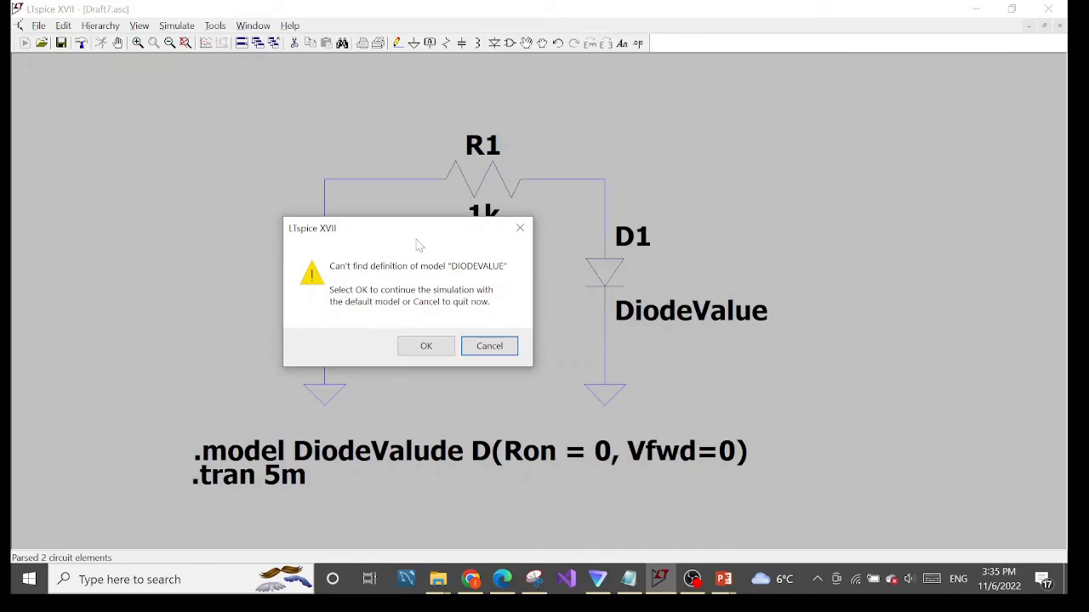
left_click(445, 348)
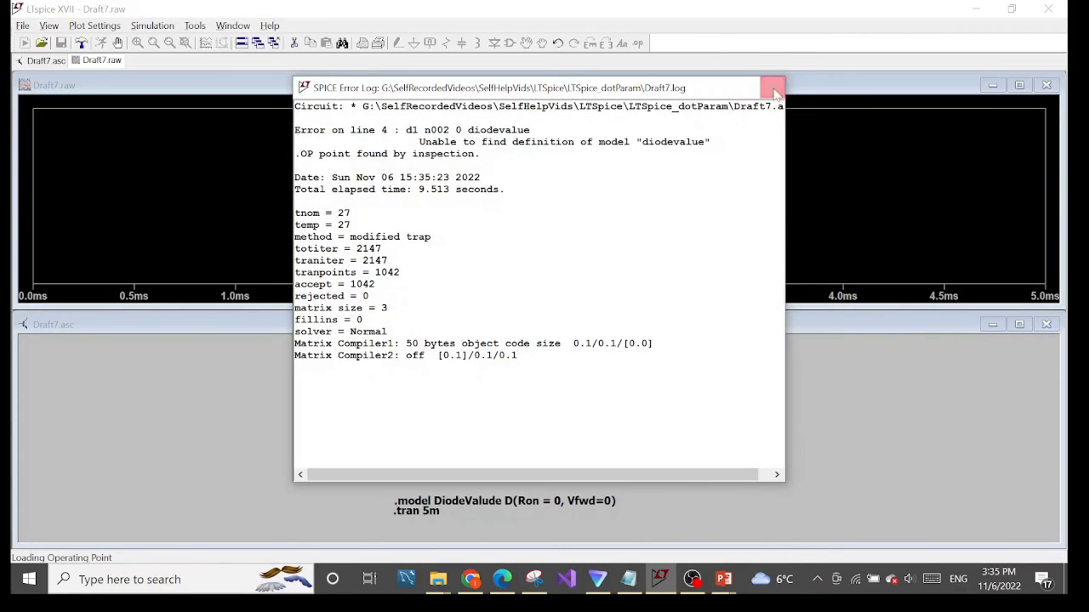
left_click(771, 88)
left_click(1045, 86)
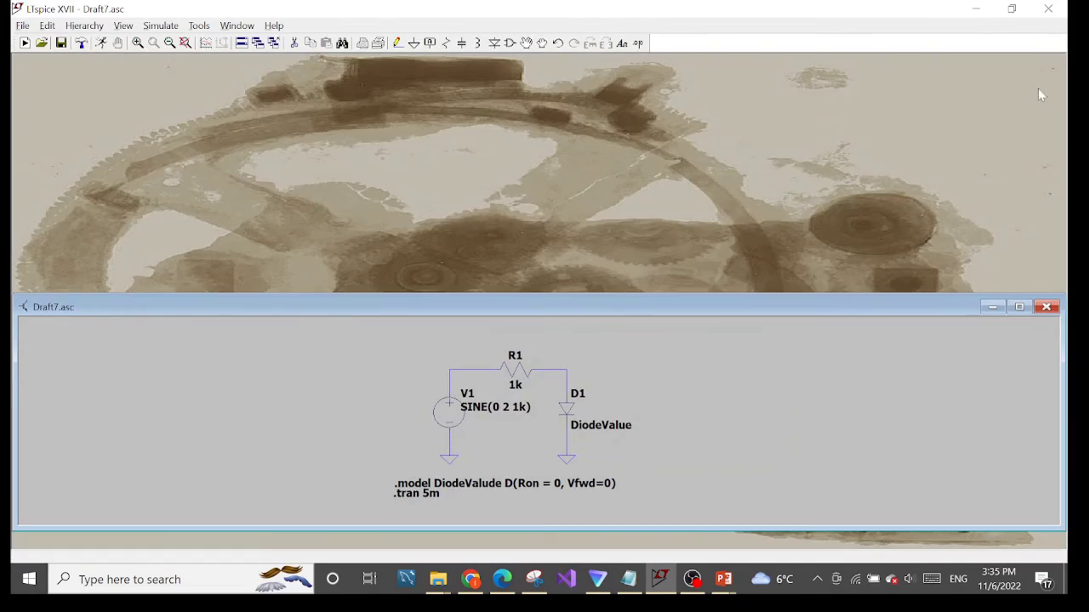
left_click(1019, 306)
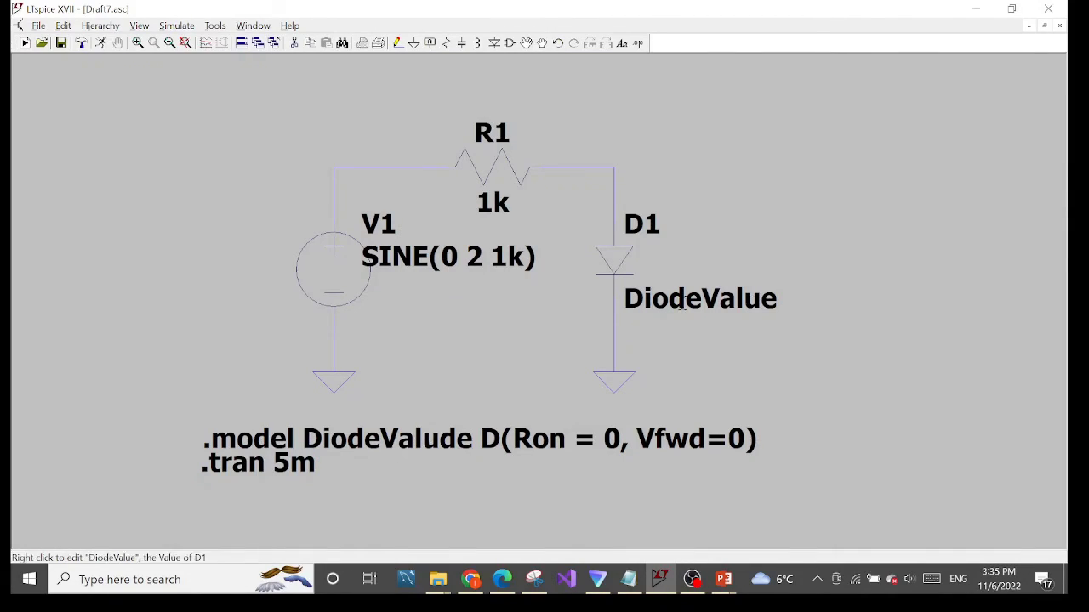
Correct the model name in the .model directive to DiodeValue so it matches the value of diode D1.
right_click(446, 440)
left_click(231, 270)
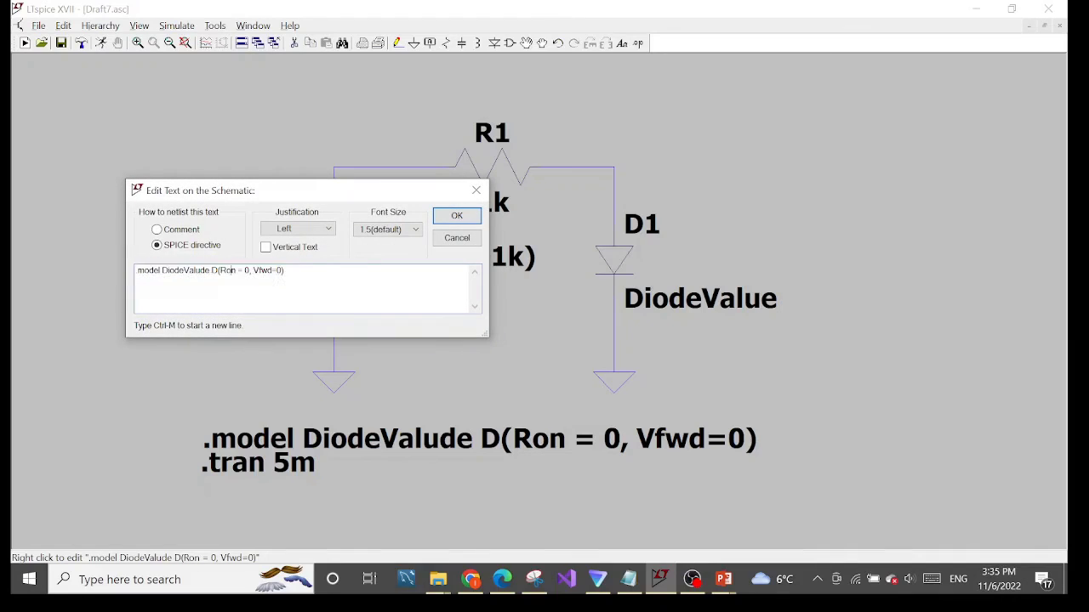
key("BackSpace")
key("BackSpace")
key("BackSpace")
key("BackSpace")
type("lue")
left_click(456, 216)
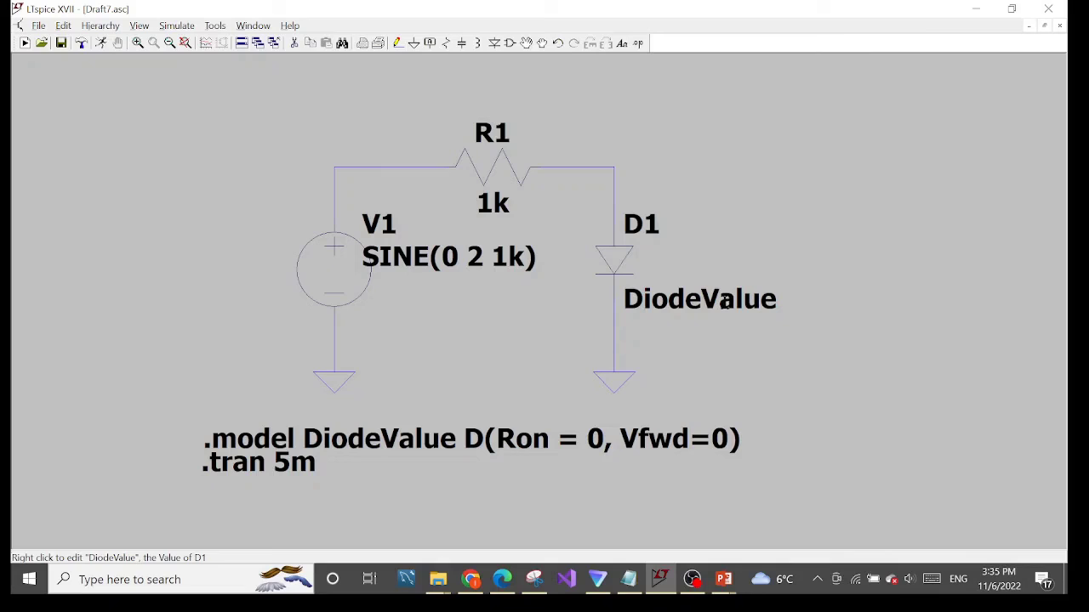
Run the transient simulation and plot the voltages at the source node and at the node between R1 and D1.
left_click(177, 25)
left_click(183, 39)
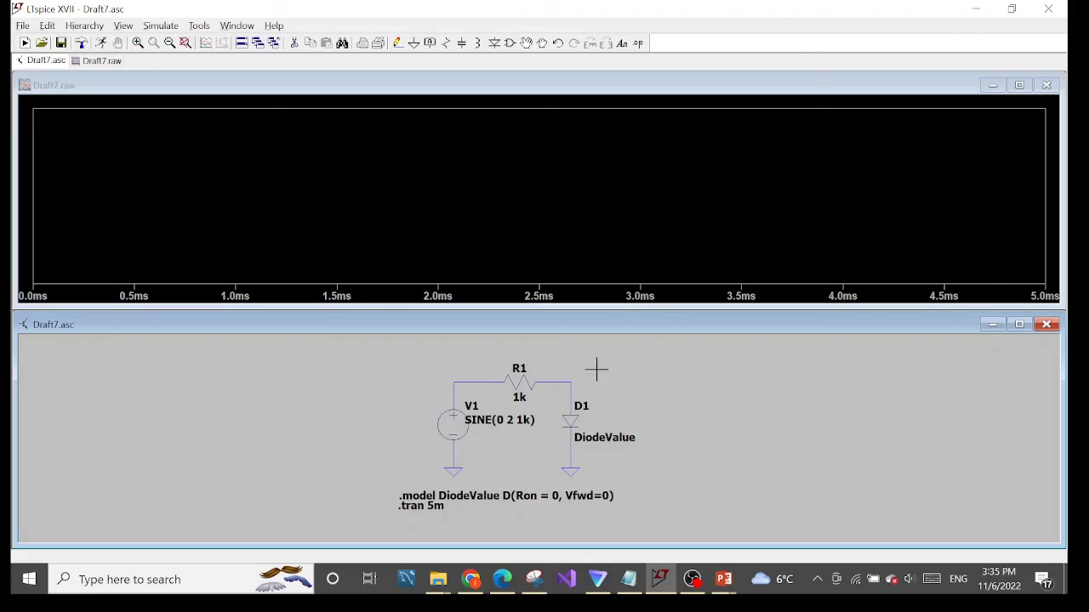
left_click(472, 382)
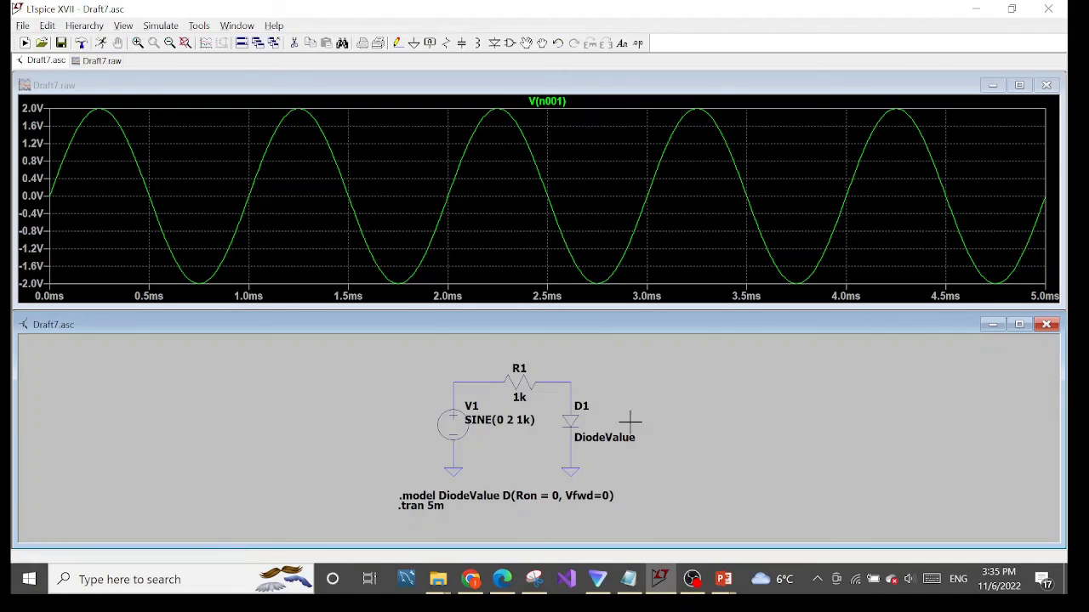
left_click(566, 384)
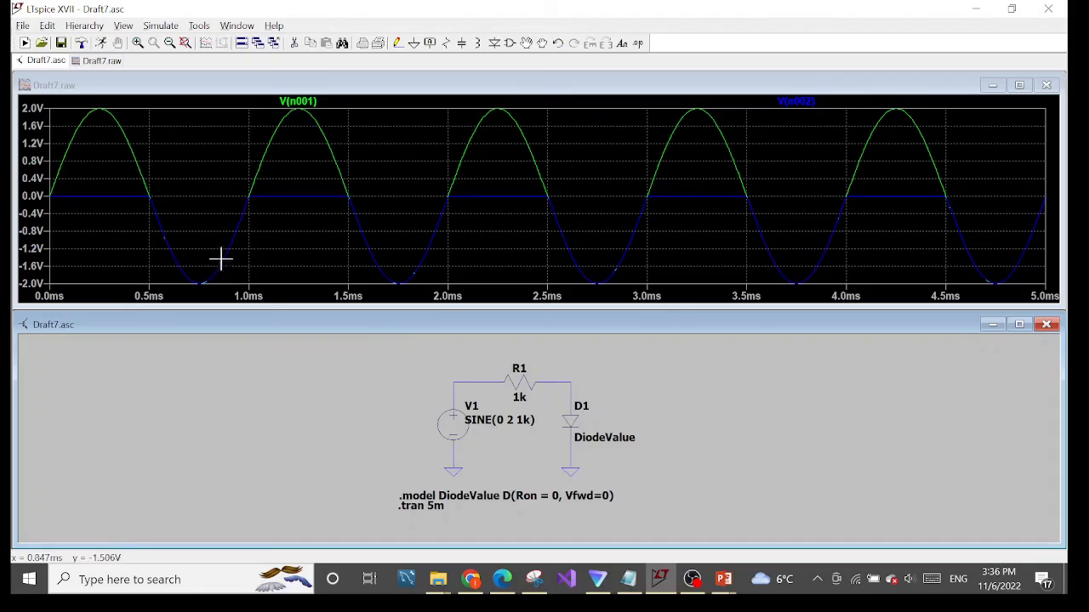